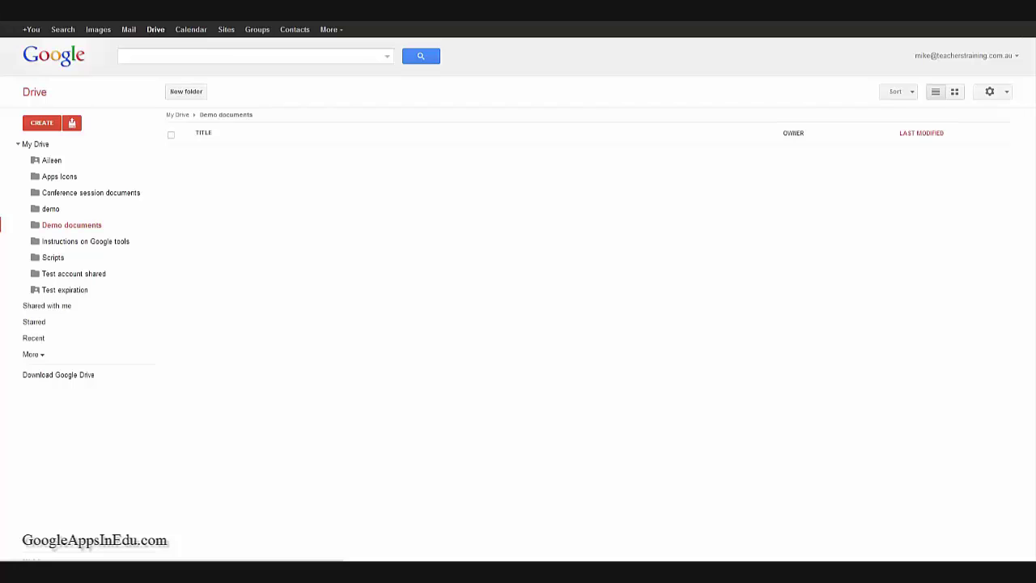
Create a new form titled Demo and apply the Books Classic theme.
left_click(41, 122)
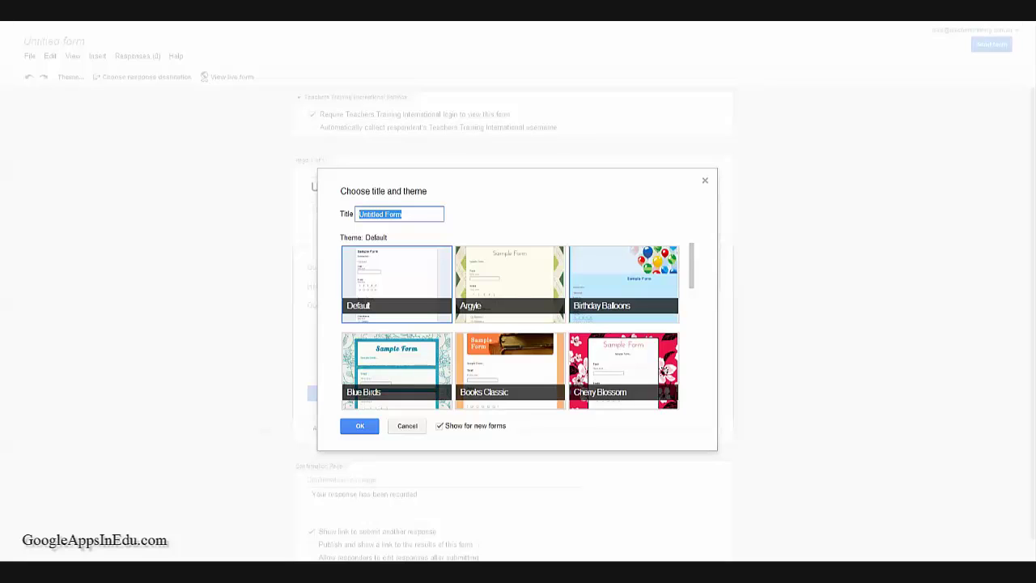
type("Demo")
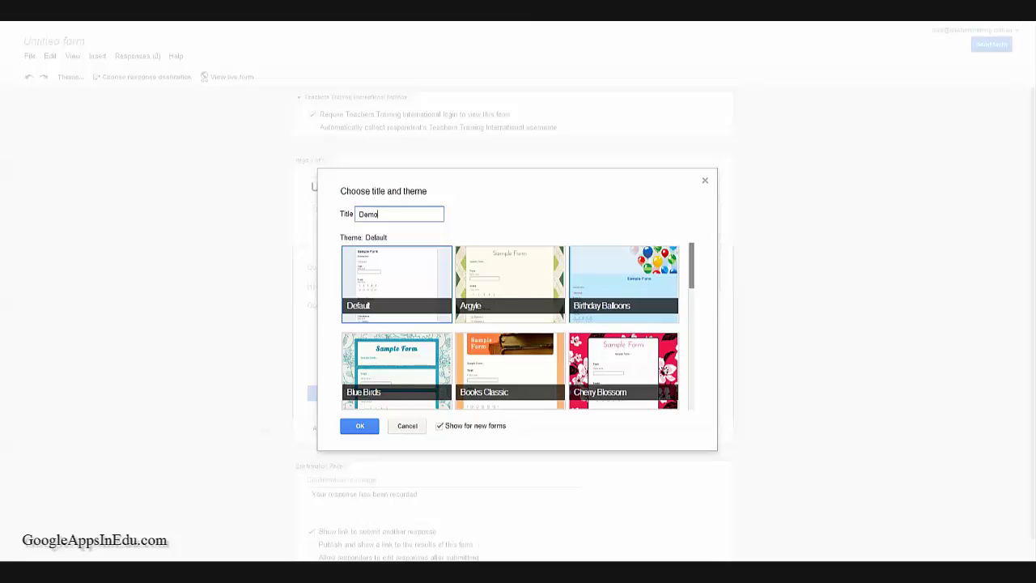
scroll(518, 324, "down", 1)
scroll(518, 323, "down", 4)
scroll(518, 324, "down", 2)
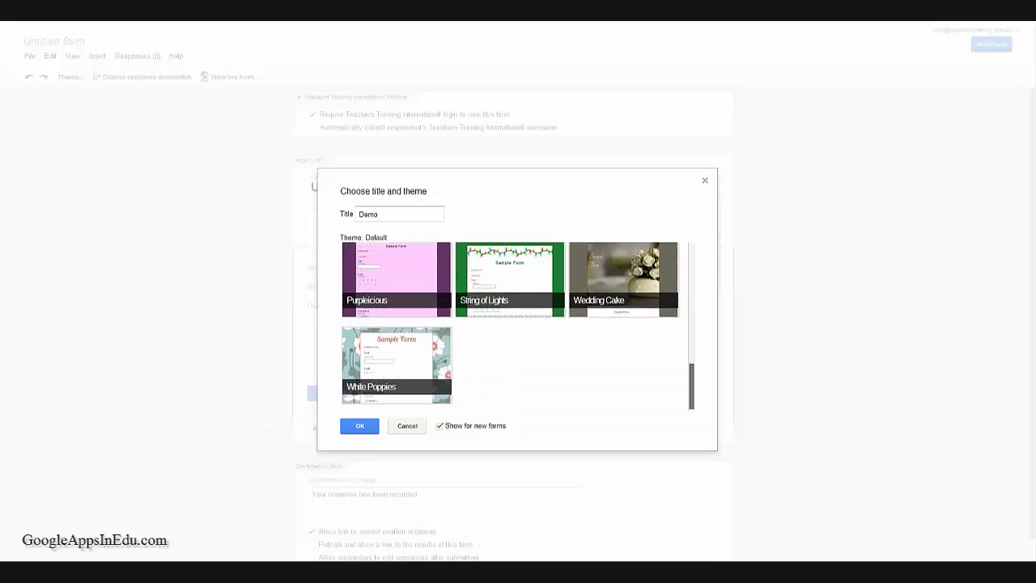
scroll(518, 323, "down", 1)
scroll(518, 324, "up", 7)
scroll(518, 324, "down", 1)
left_click(510, 324)
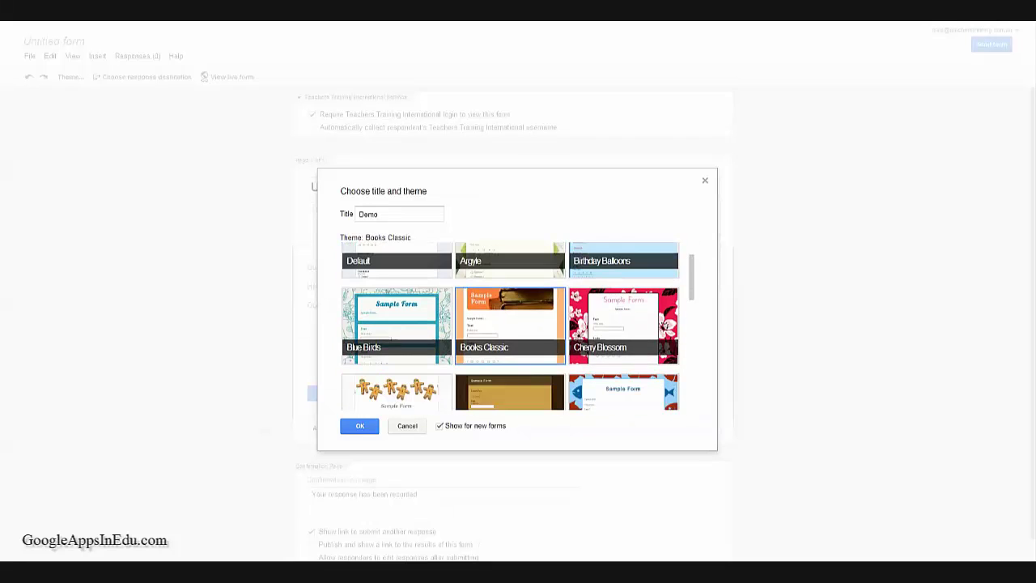
left_click(359, 425)
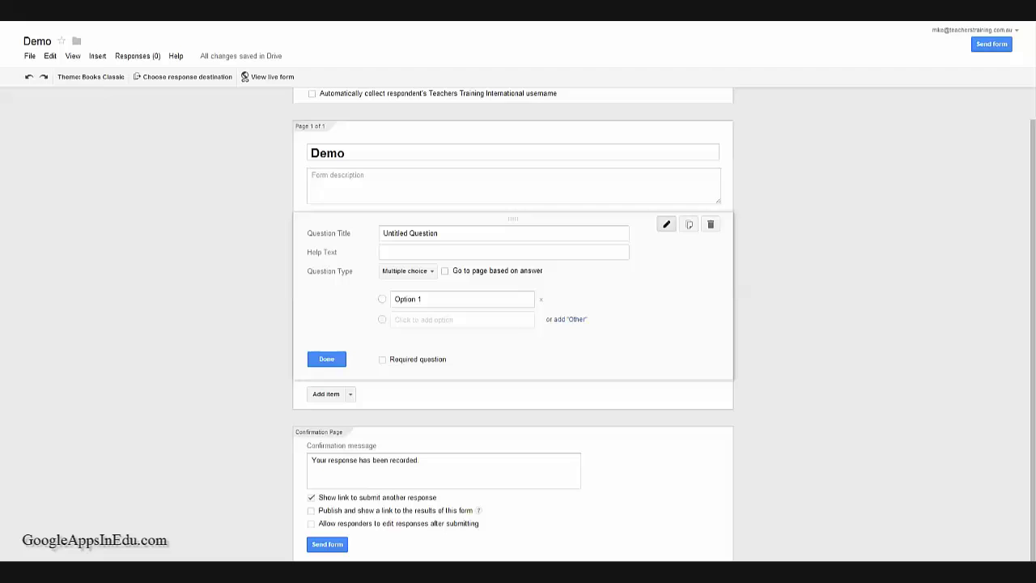
scroll(513, 324, "up", 1)
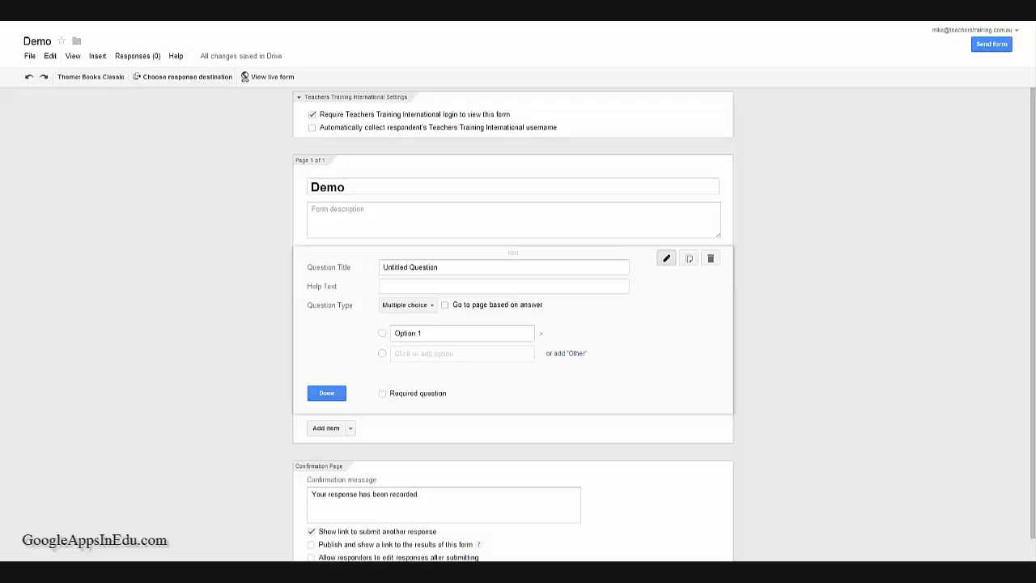
Open the Choose response destination option for the Demo form.
left_click(183, 76)
Replace the default confirmation message text with 'Custom message'.
scroll(518, 324, "down", 1)
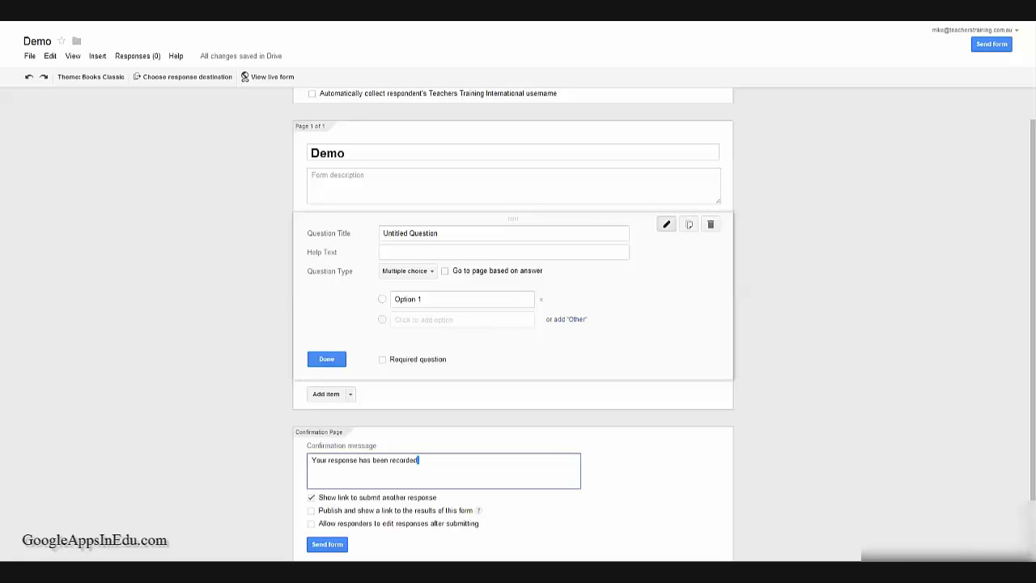
left_click_drag(312, 459, 418, 459)
type("C")
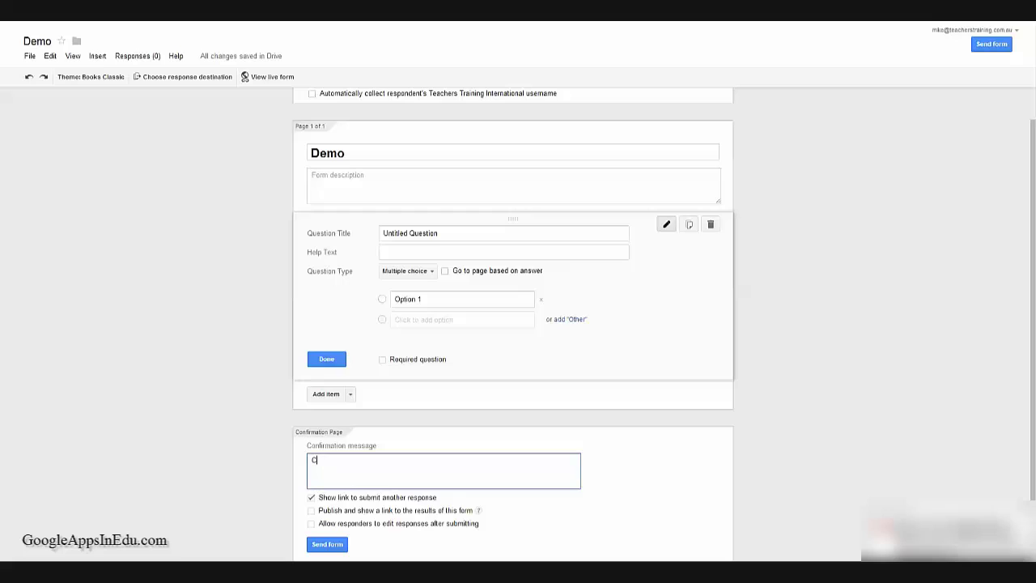
type("usto")
type("m m")
type("essage")
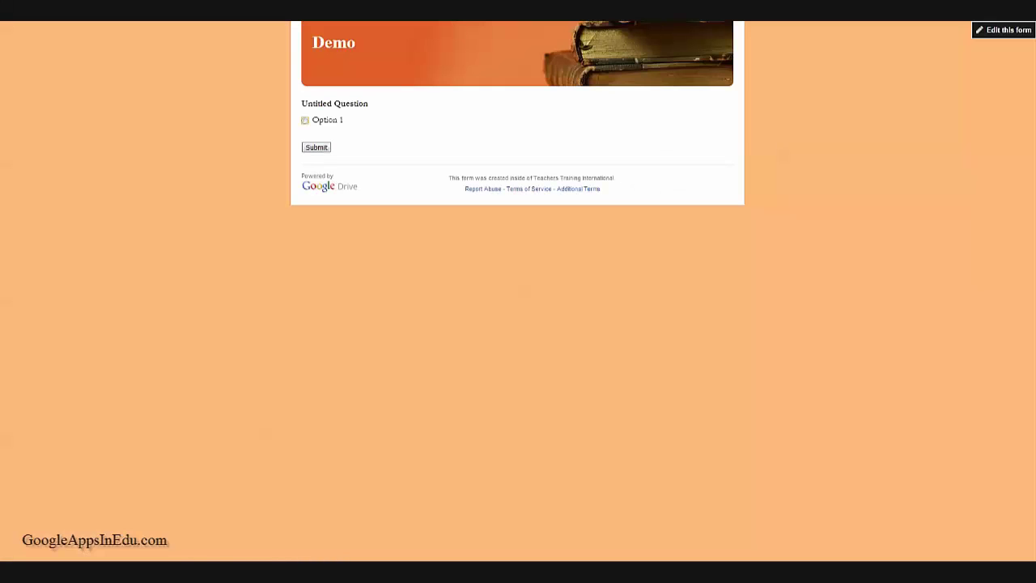
Submit an Option 1 test response, disable the submit-another-response link, and reopen the live form.
key("space")
key("Tab")
key("Return")
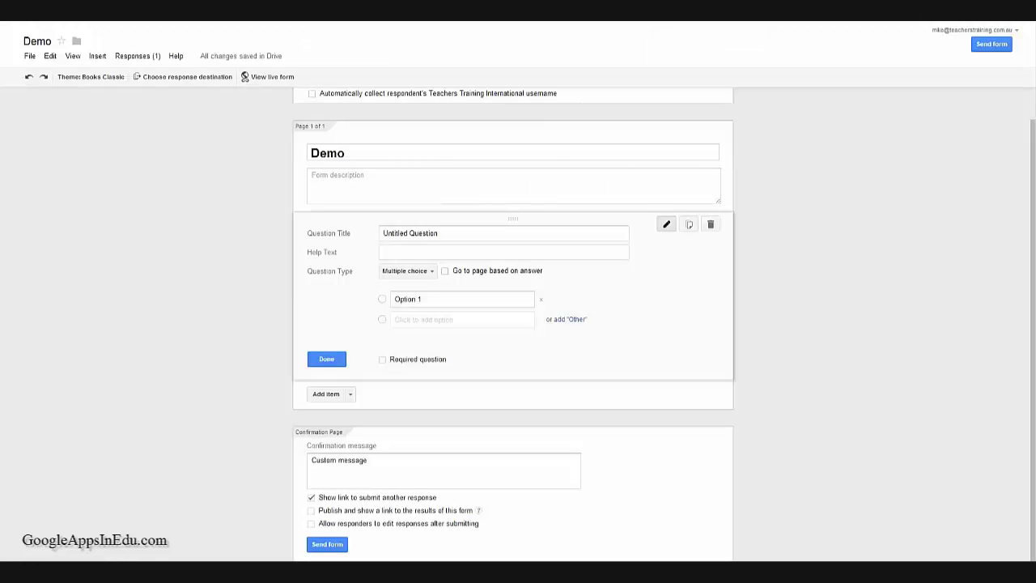
left_click(311, 497)
left_click(267, 76)
Allow editing after submitting, then submit another Option 1 test response on the live form.
left_click(310, 523)
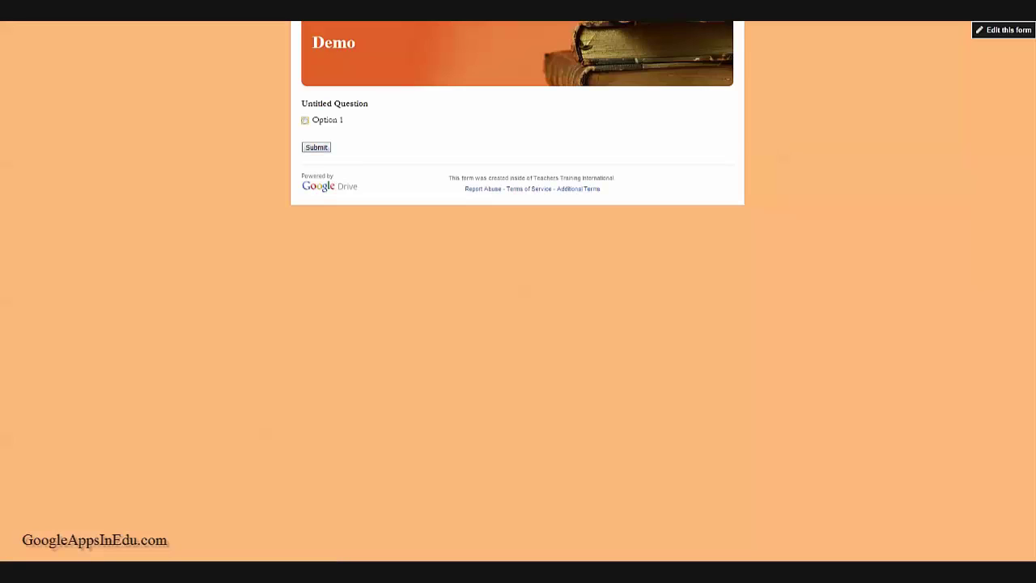
left_click(305, 120)
left_click(316, 146)
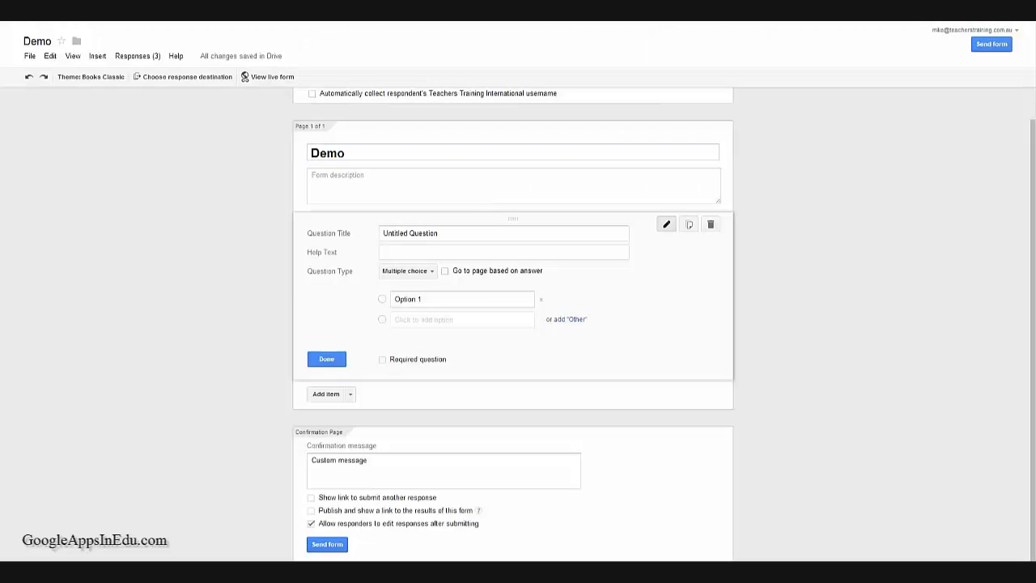
Turn off response editing and turn on publishing a link to the form's results.
left_click(311, 523)
left_click(311, 509)
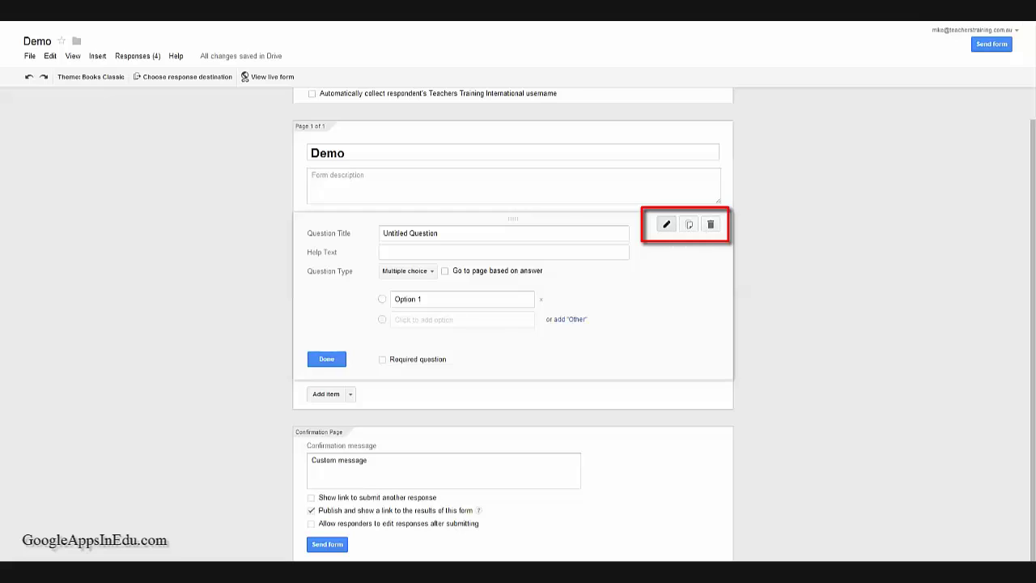
Rename the first question to 'Question 1'.
key("Tab")
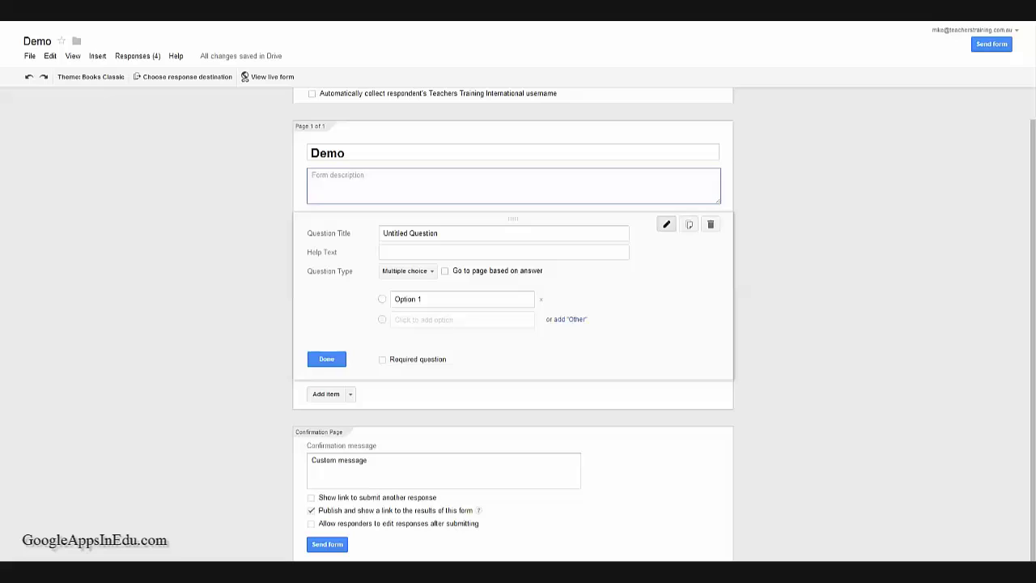
key("ctrl+shift+Left")
key("ctrl+shift+Left")
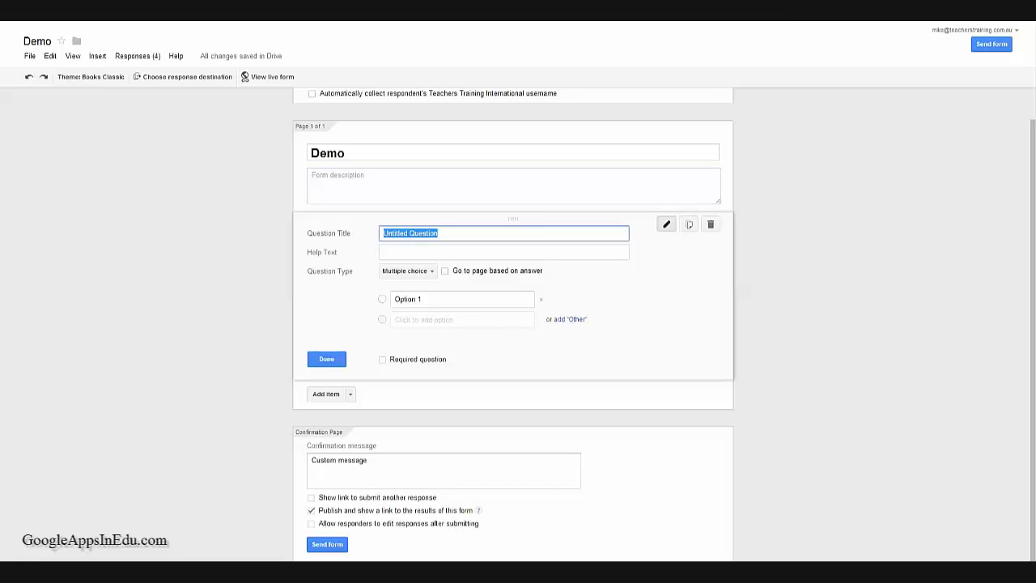
type("Questio")
type("n 1")
key("Tab")
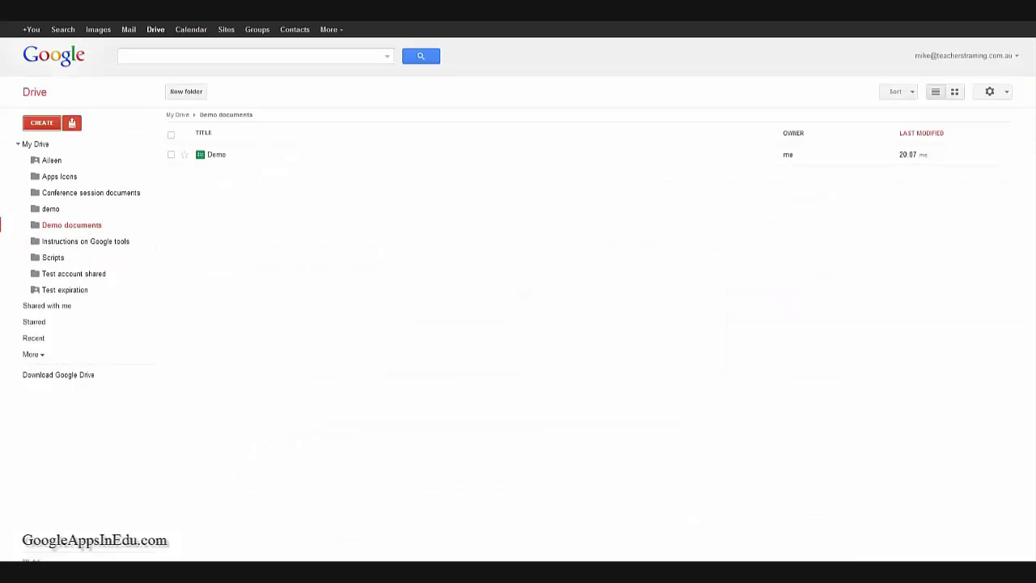
Create a new spreadsheet and enter Blue and Red in cells A1 and A2.
left_click(42, 122)
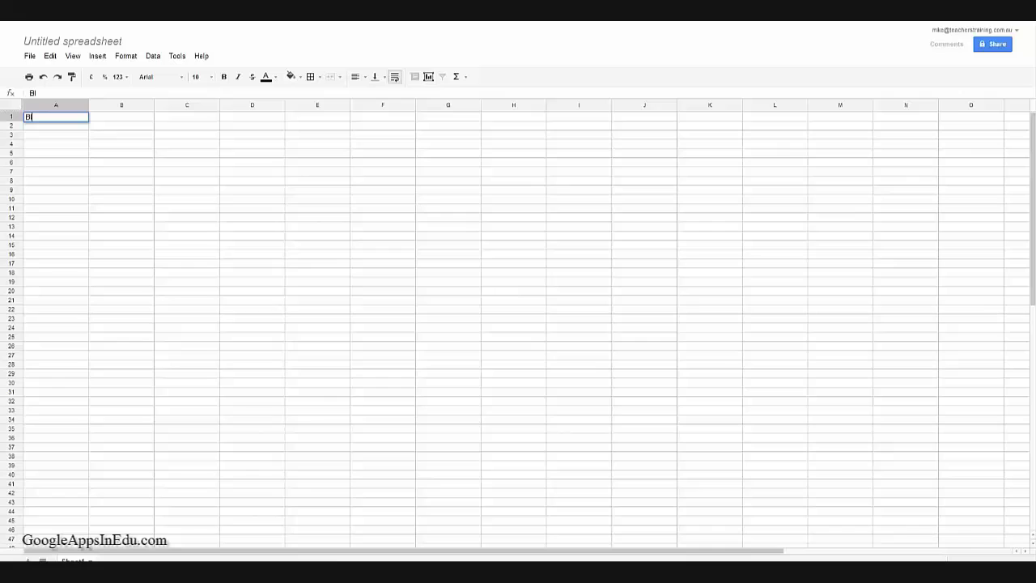
type("ue")
key("Return")
type("Red")
key("Return")
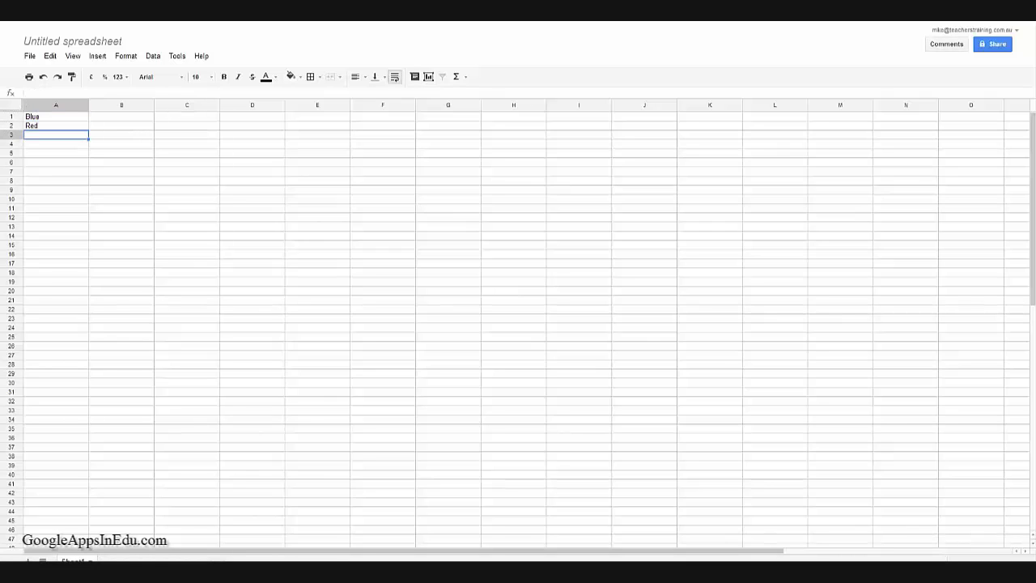
Auto-fill the colour list down to row 23 and select the first twelve colours.
left_click(56, 105)
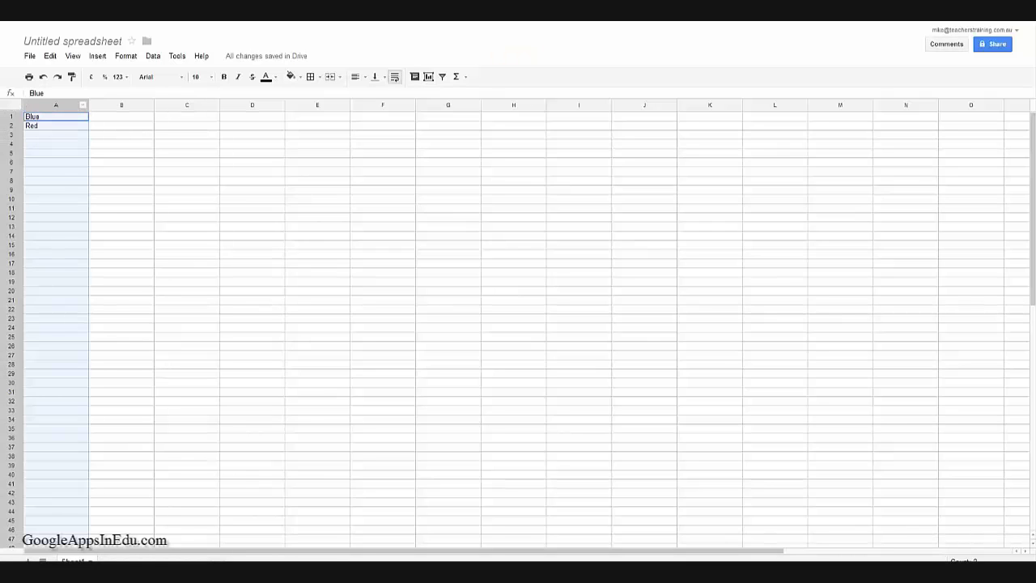
left_click_drag(56, 117, 56, 125)
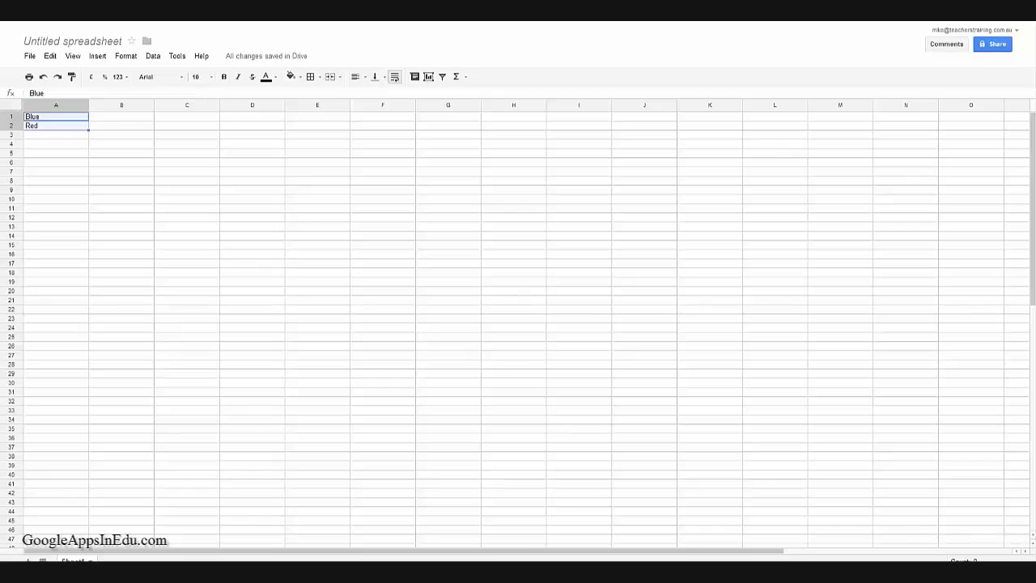
left_click_drag(87, 139, 88, 321)
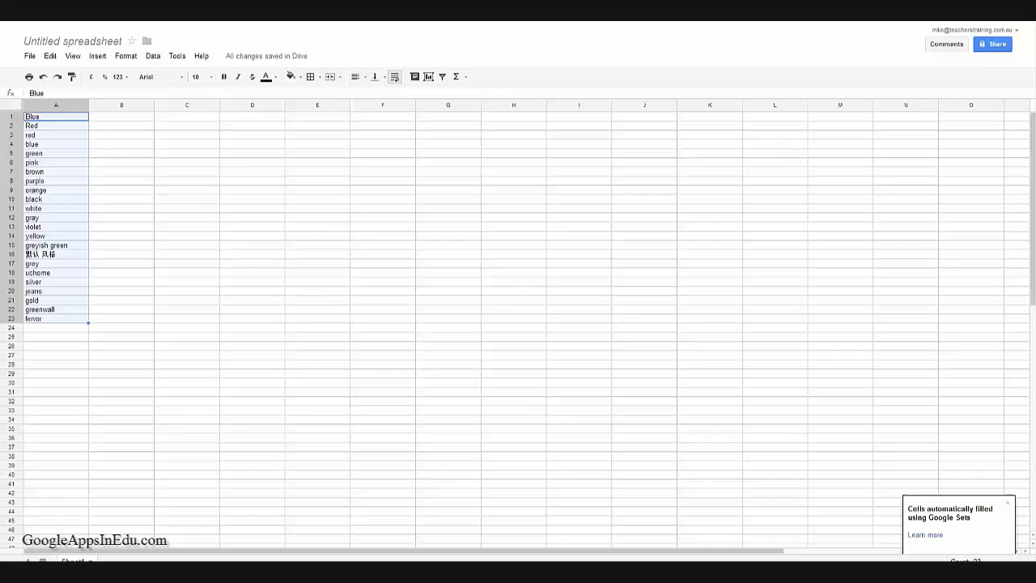
key("ctrl+Home")
key("shift+Down")
key("shift+Down")
key("shift+Down")
key("ctrl+c")
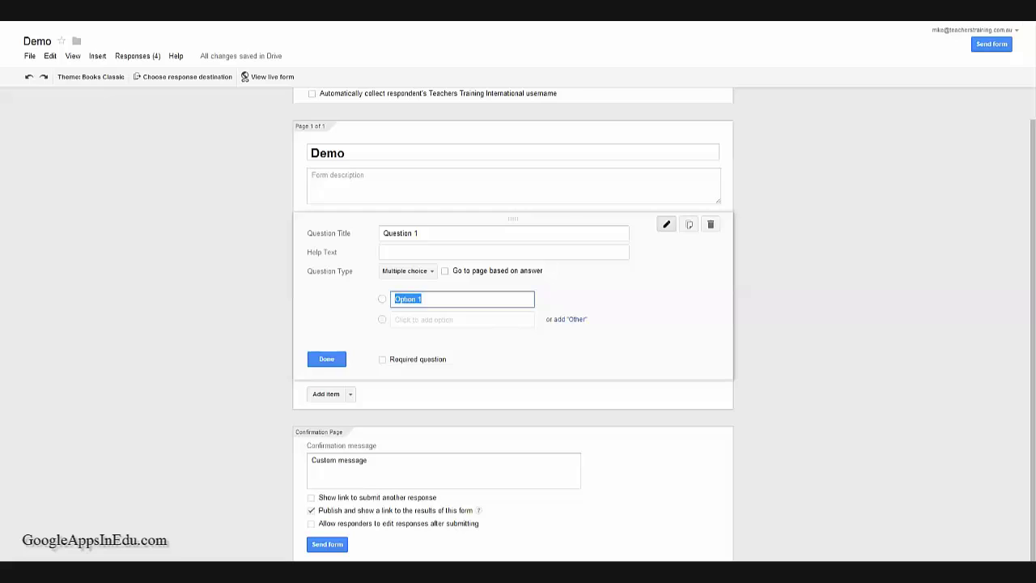
Paste the twelve colours, Blue through gray, over Option 1, keeping Multiple choice.
key("End")
key("ctrl+a")
key("ctrl+v")
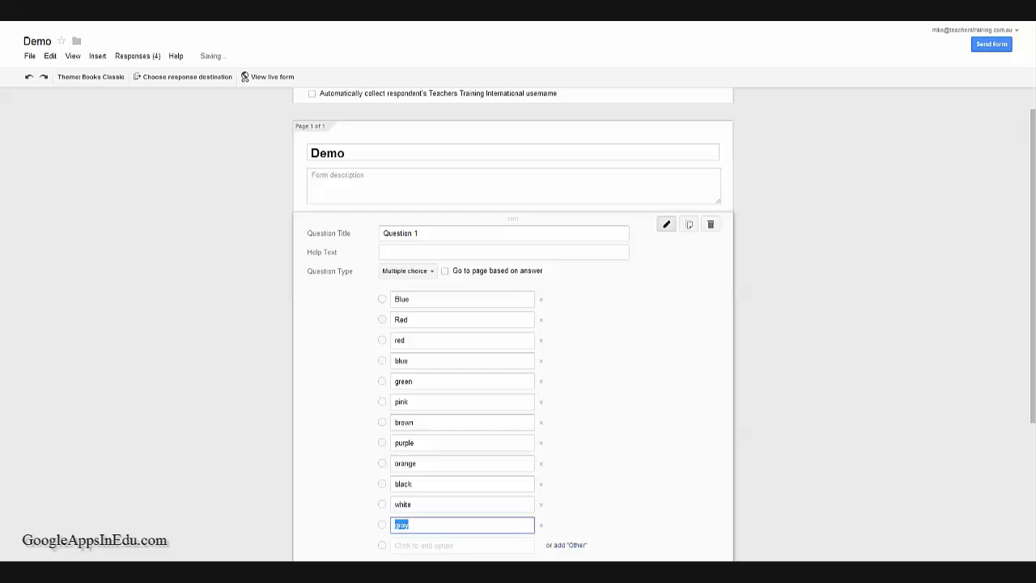
scroll(514, 324, "down", 3)
scroll(514, 323, "up", 1)
scroll(514, 324, "up", 1)
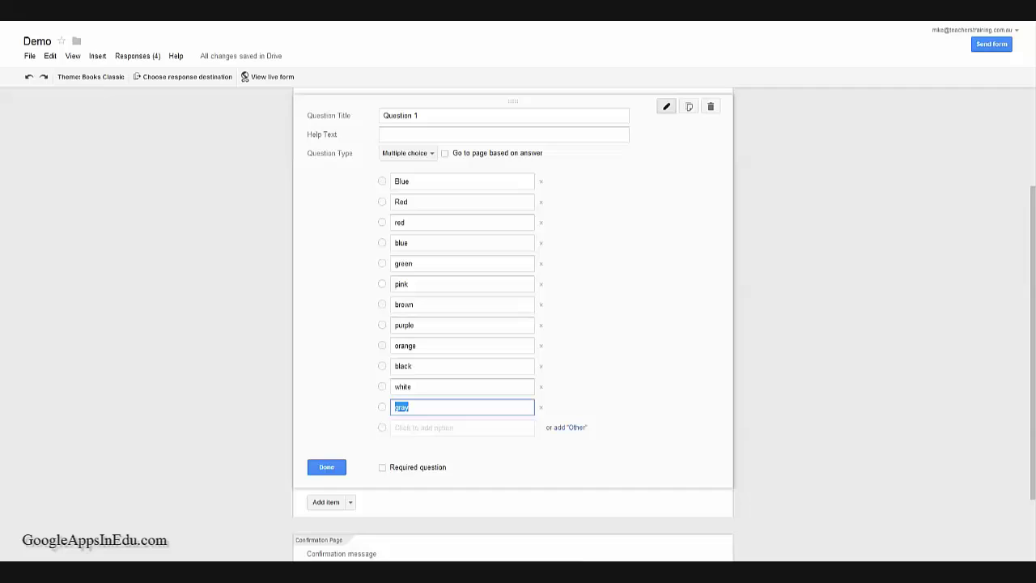
left_click(408, 153)
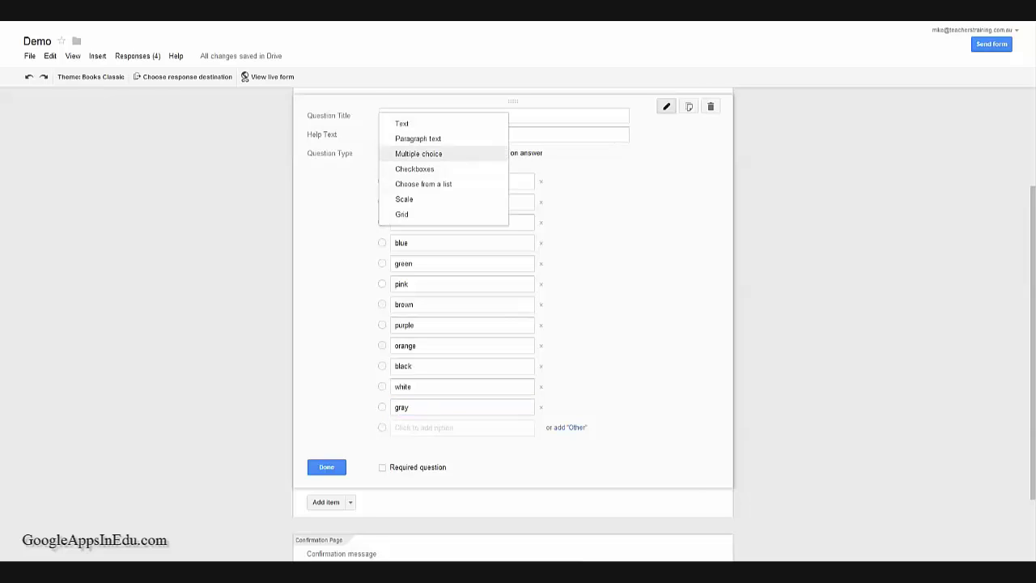
key("Escape")
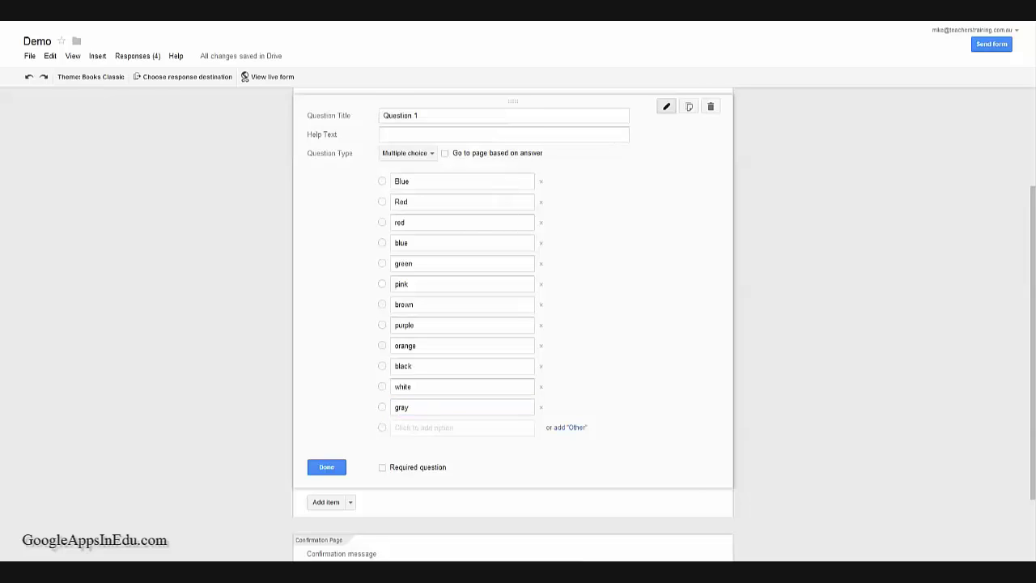
scroll(513, 323, "down", 3)
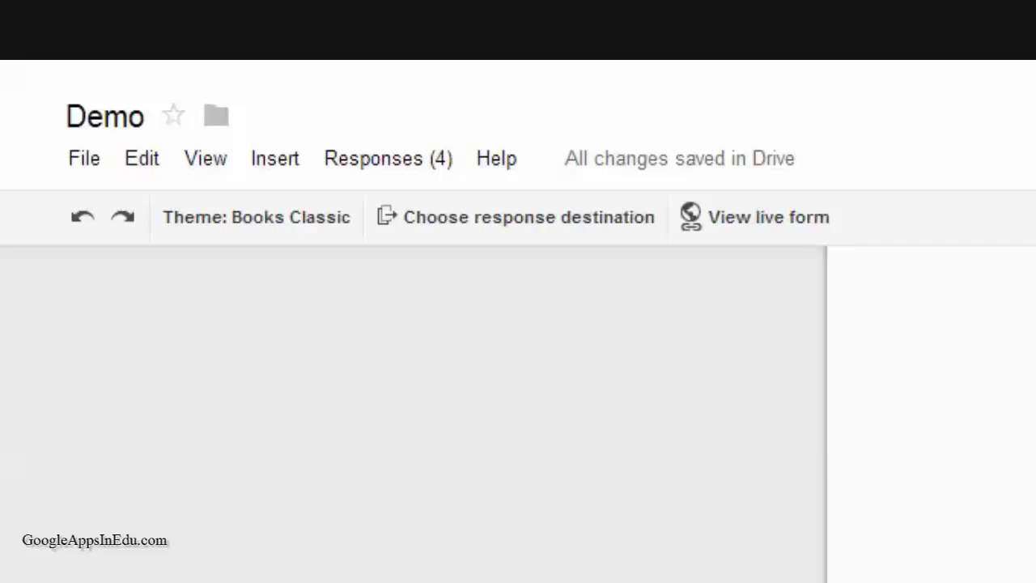
Generate a pre-filled link with brown selected for Question 1.
left_click(388, 159)
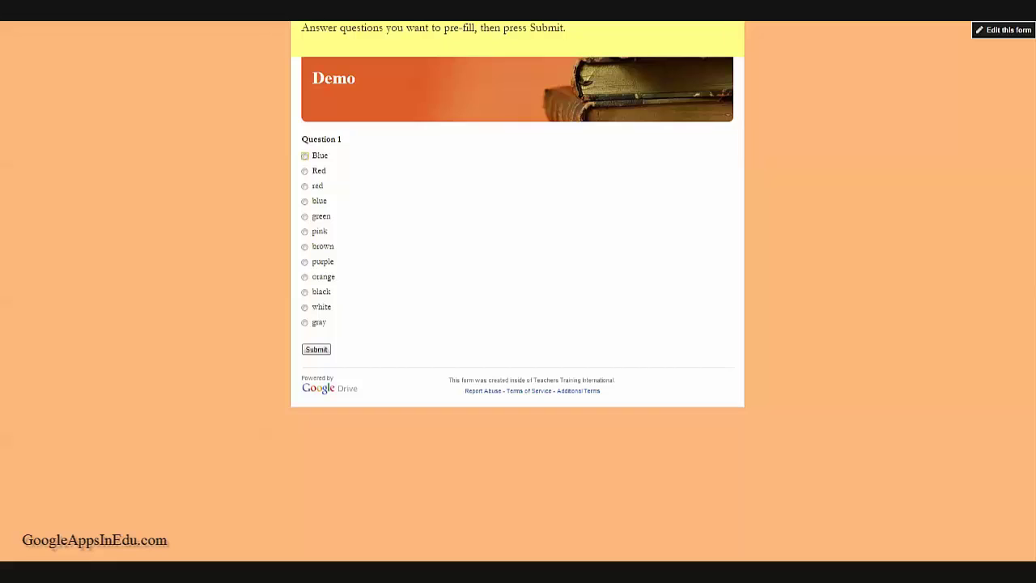
left_click(304, 246)
left_click(315, 348)
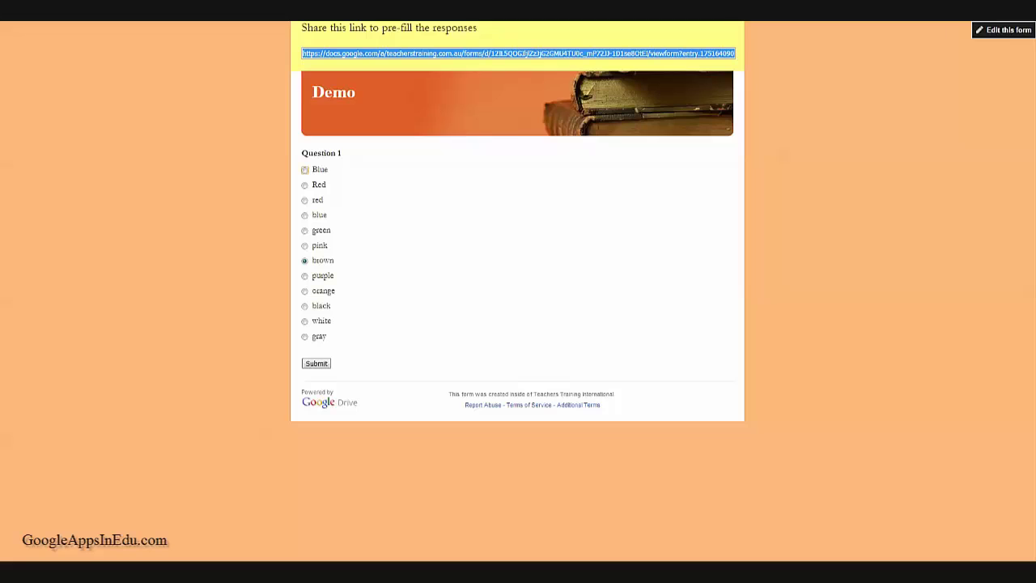
key("ctrl+t")
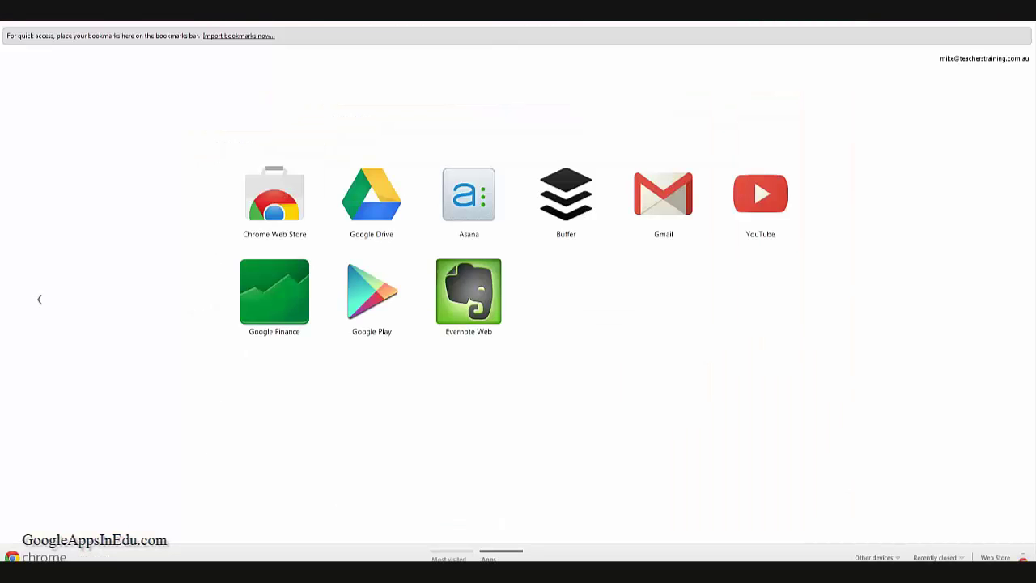
Load the pasted pre-filled link, try pink, then set the answer back to brown.
key("ctrl+v")
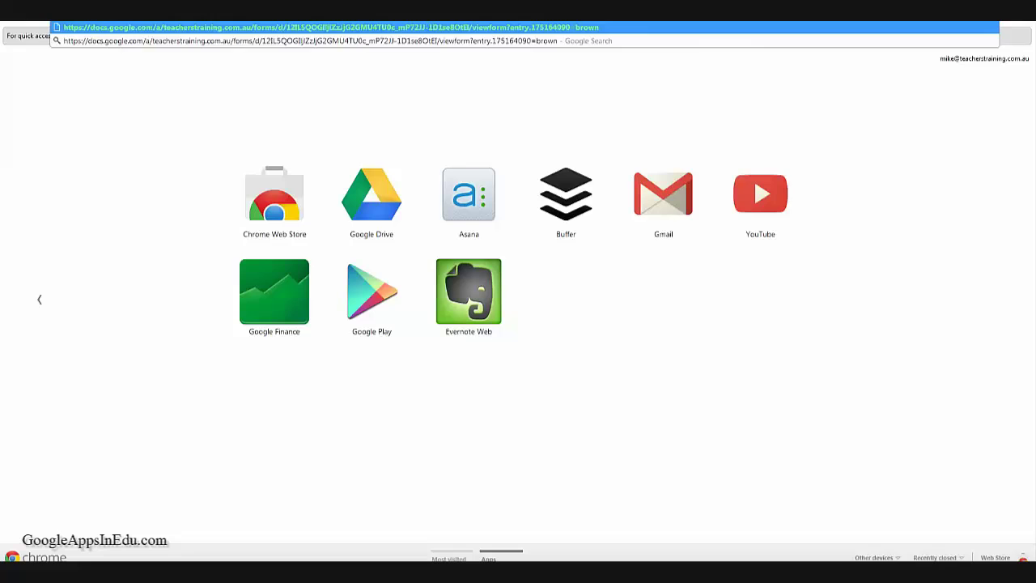
key("Return")
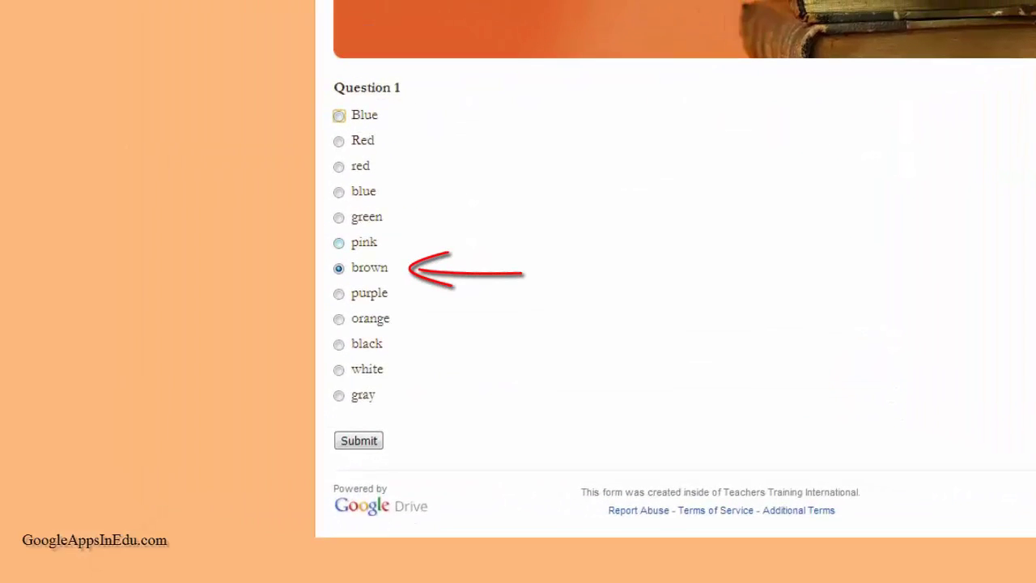
left_click(338, 242)
left_click(338, 268)
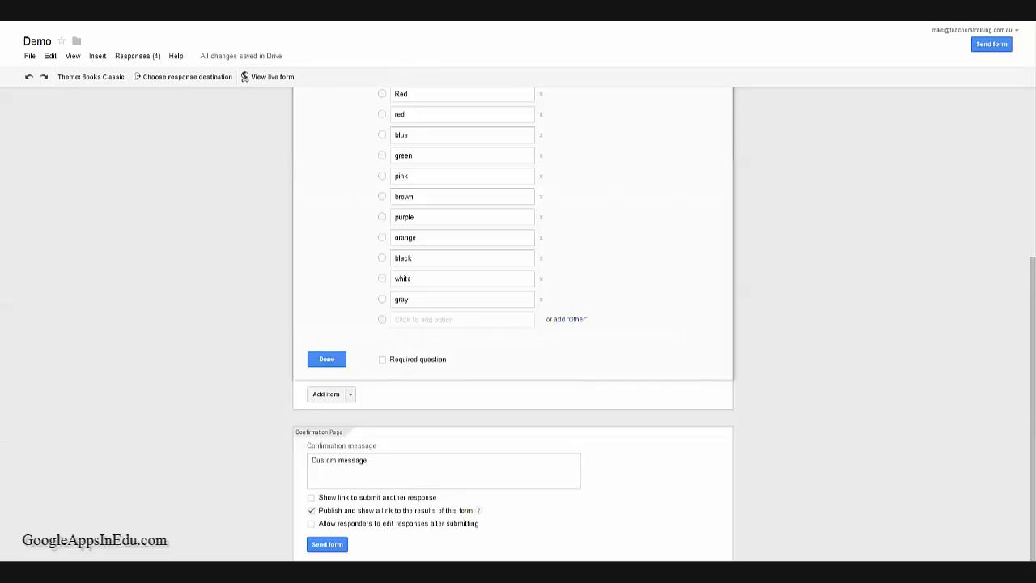
Open the Demo form's response options to reach the responses spreadsheet.
left_click(138, 56)
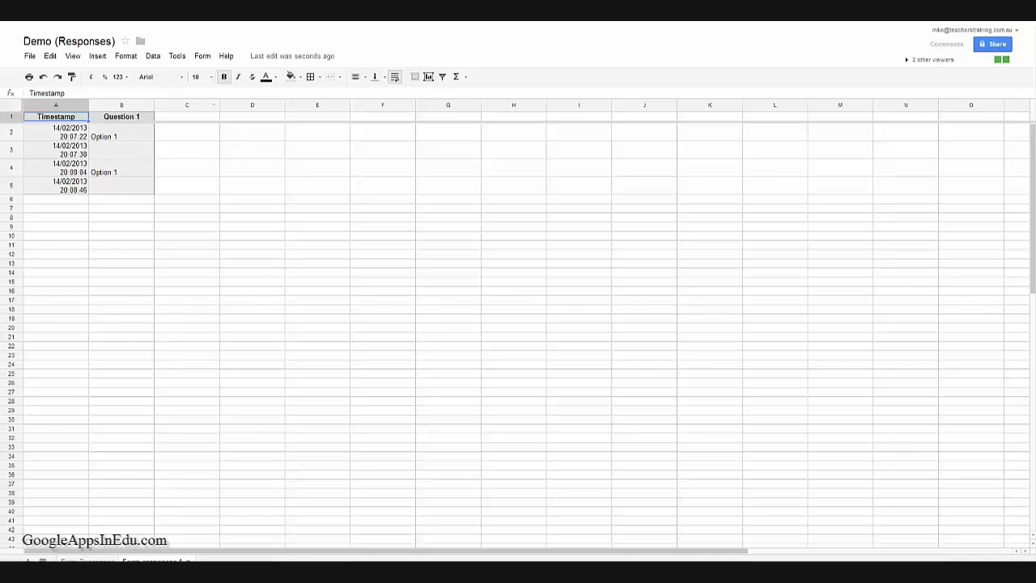
Unlink the Demo form from the Demo (Responses) spreadsheet and confirm the warning.
left_click(202, 56)
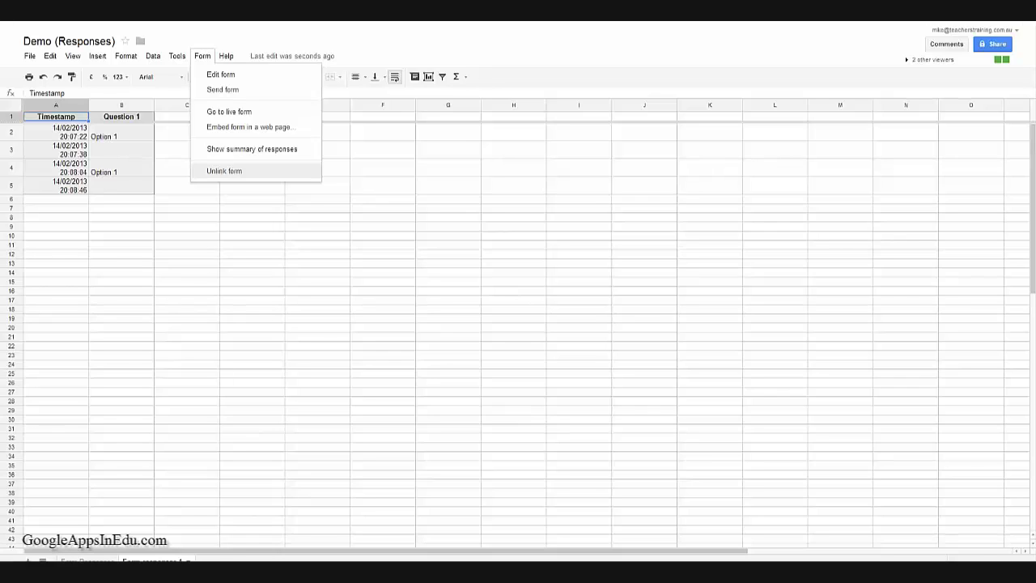
left_click(224, 171)
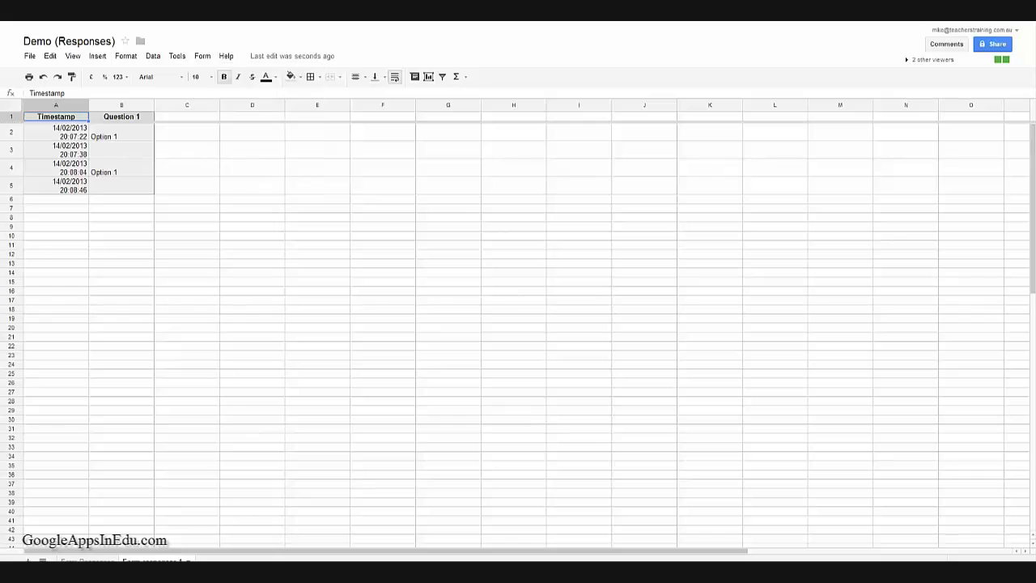
key("Return")
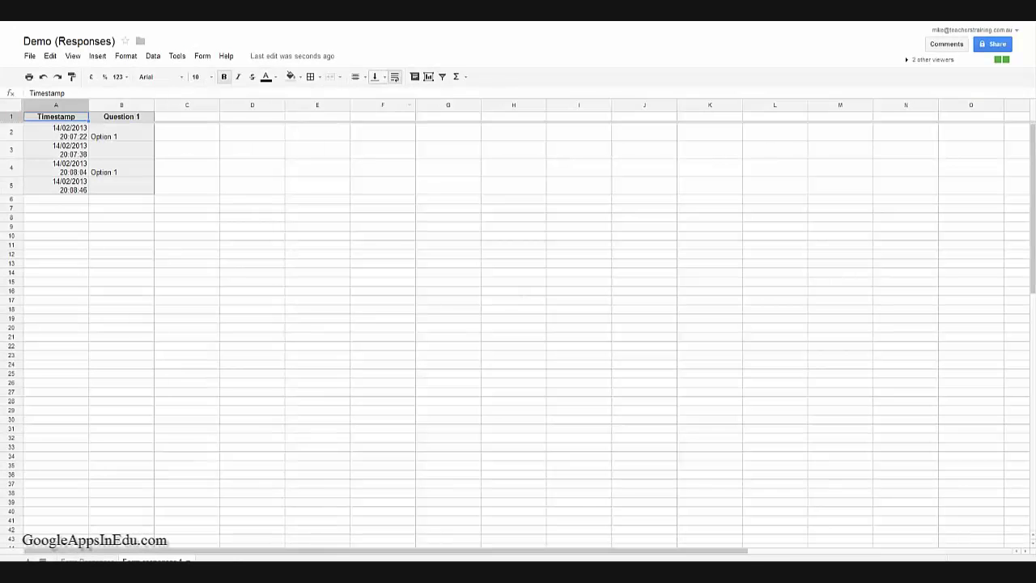